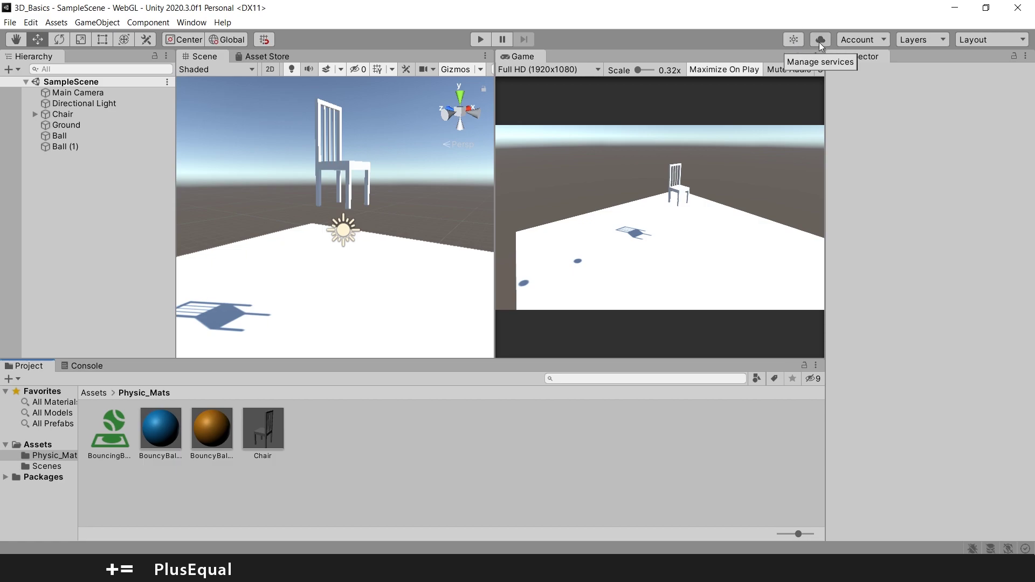
In the Collaborate service settings, choose the PlusEqual organization and create a new project ID.
click(792, 40)
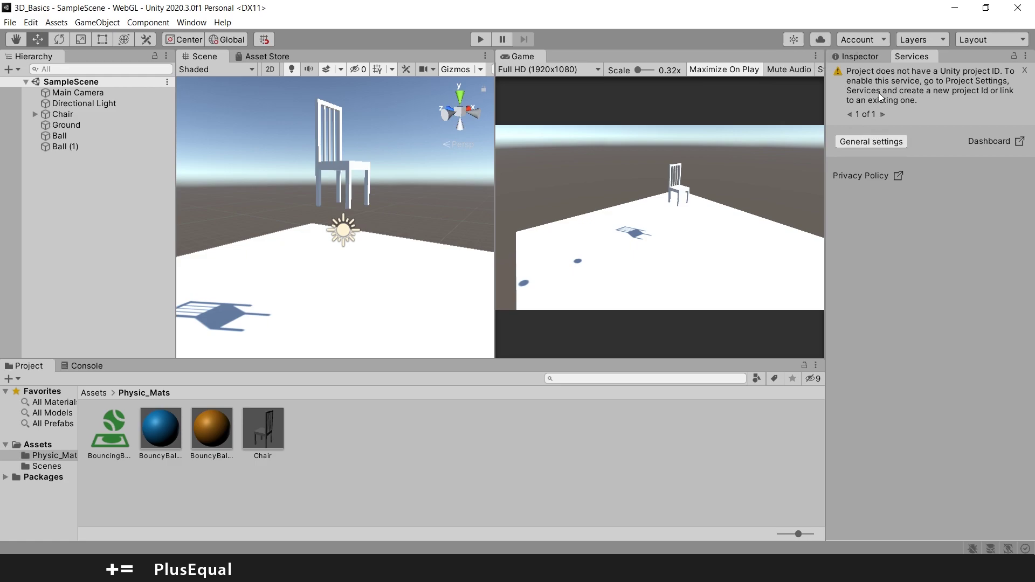
scroll(868, 324, down, 1)
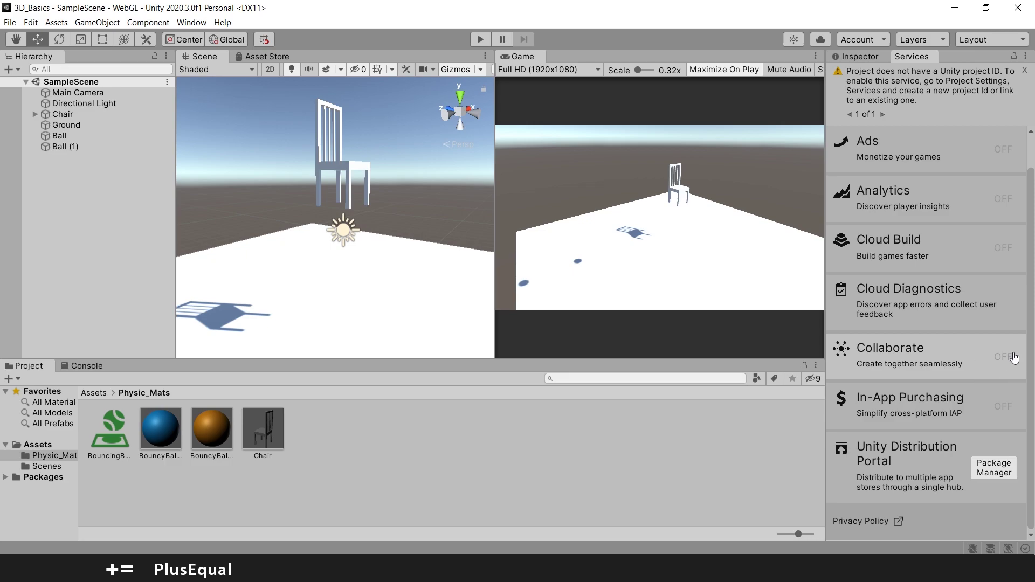
click(988, 360)
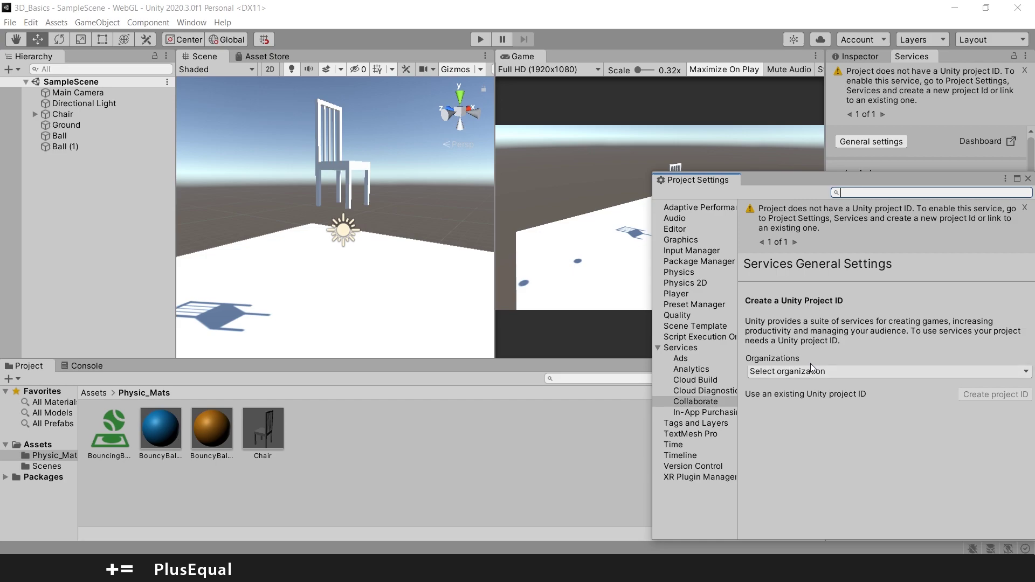
click(793, 373)
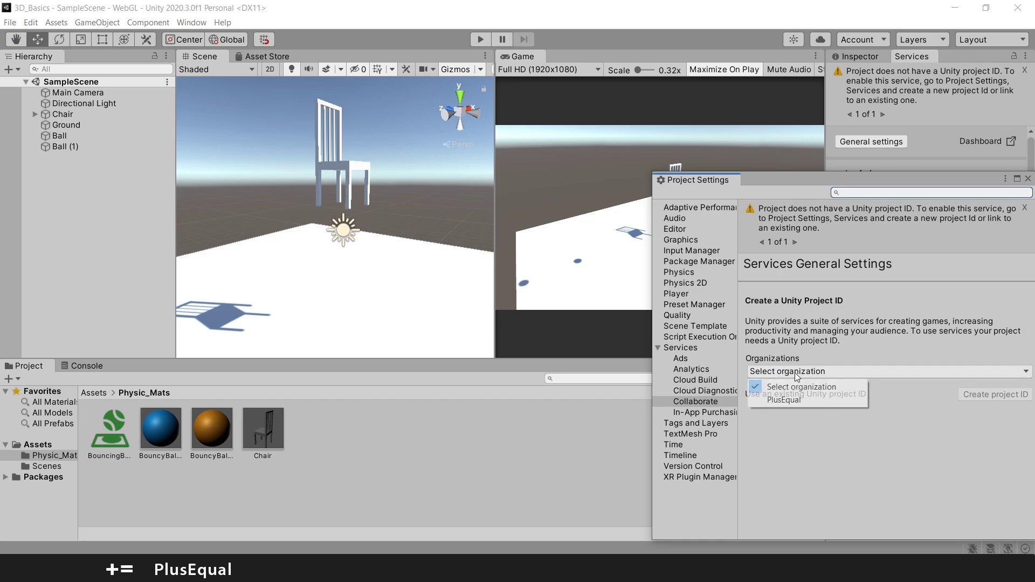
click(785, 400)
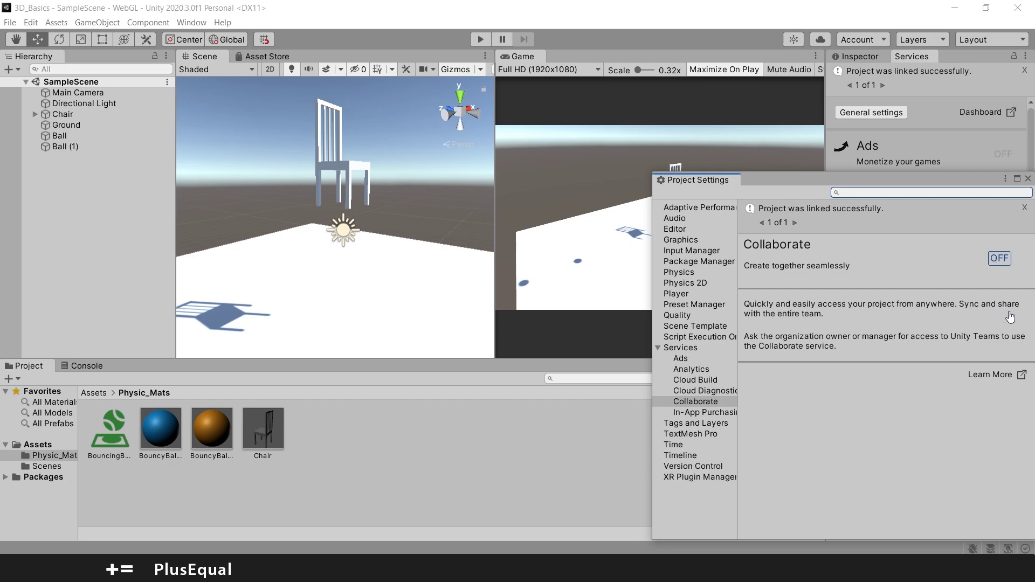
Switch Collaborate from OFF to ON, then close the Project Settings window.
click(998, 261)
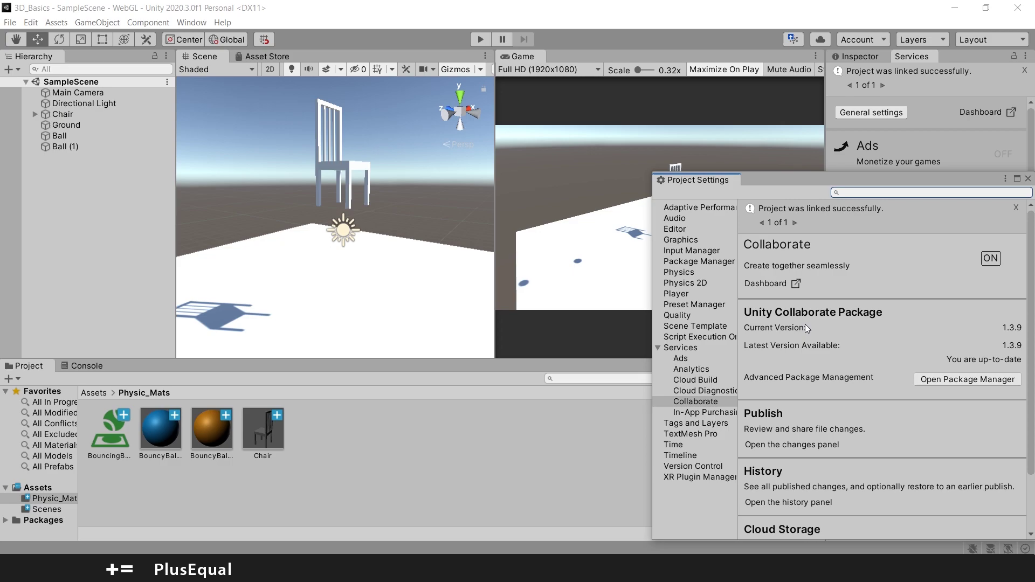
scroll(806, 325, down, 3)
scroll(810, 483, up, 3)
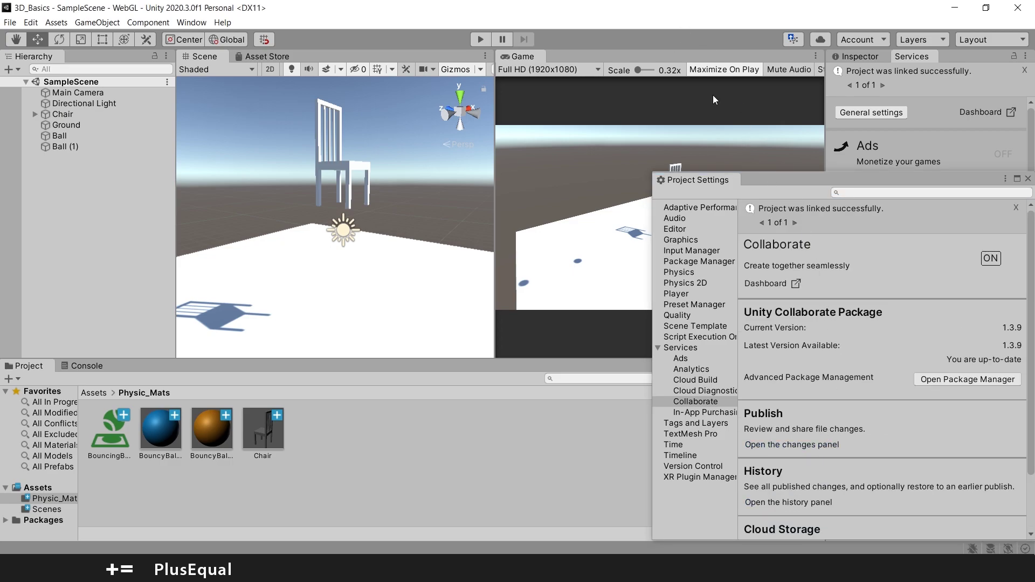
click(1028, 179)
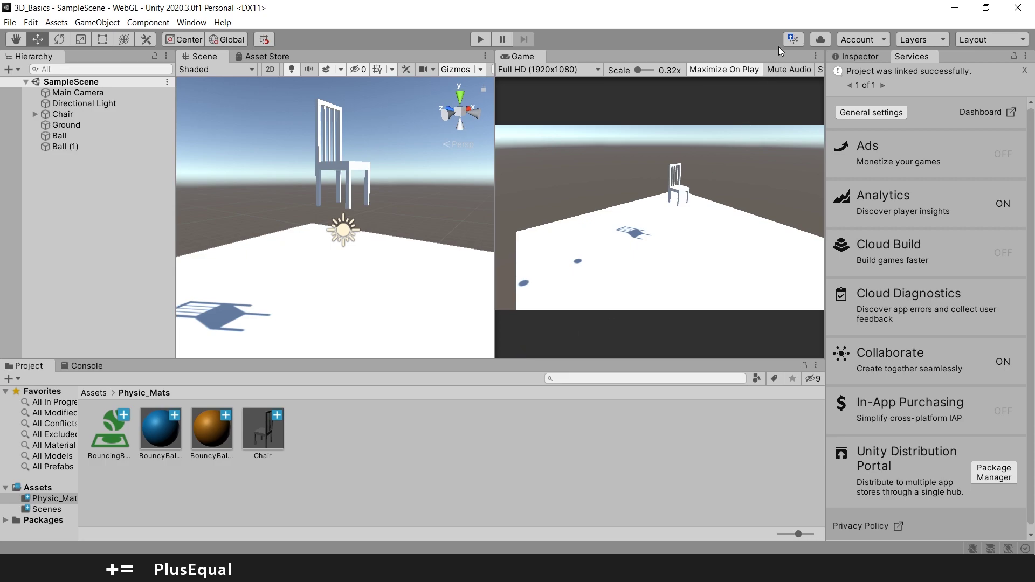
Tick all 12 changes and publish them with the summary '#1 - First commit'.
click(795, 38)
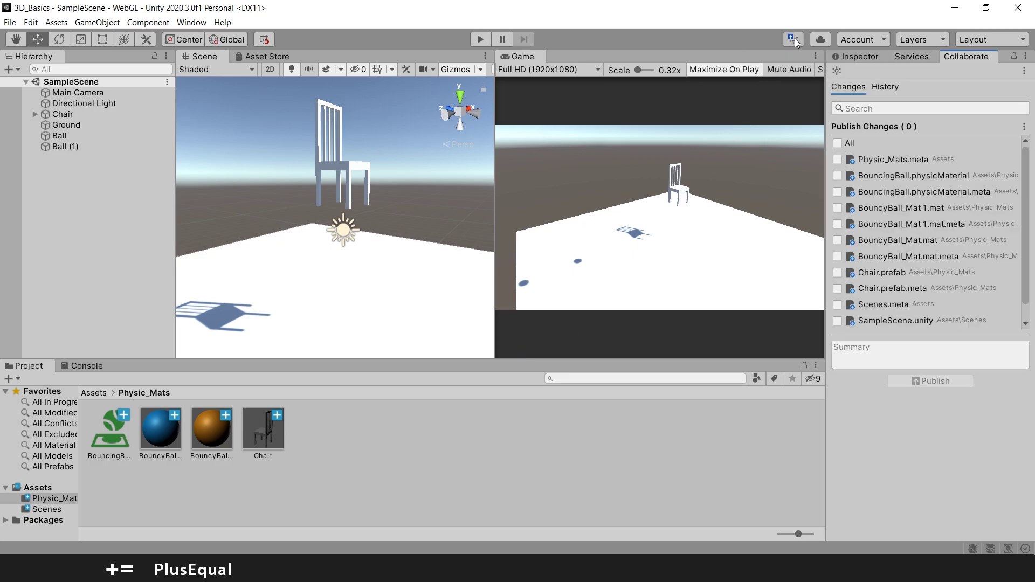
click(840, 143)
click(894, 352)
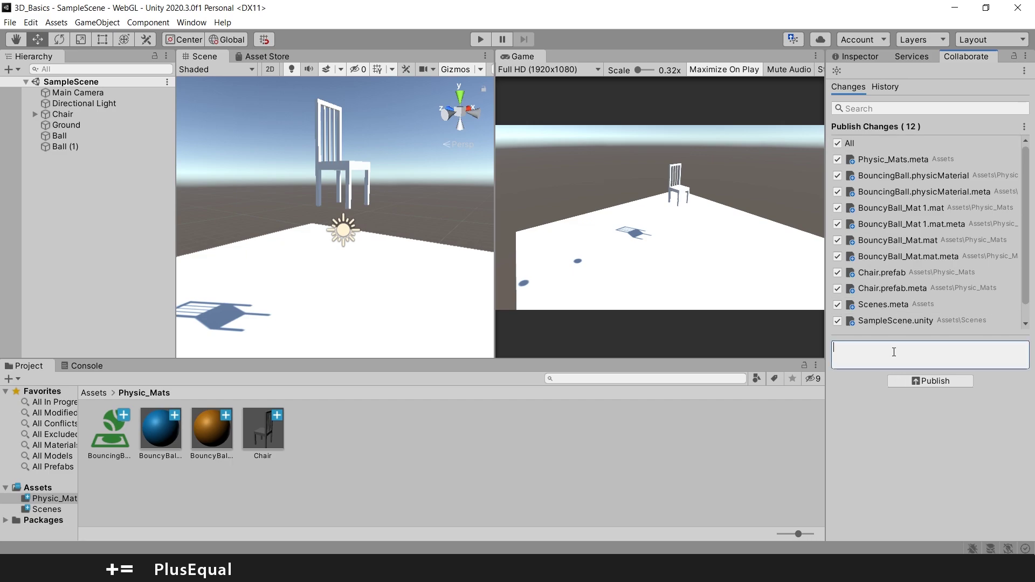
text(#1)
text([)
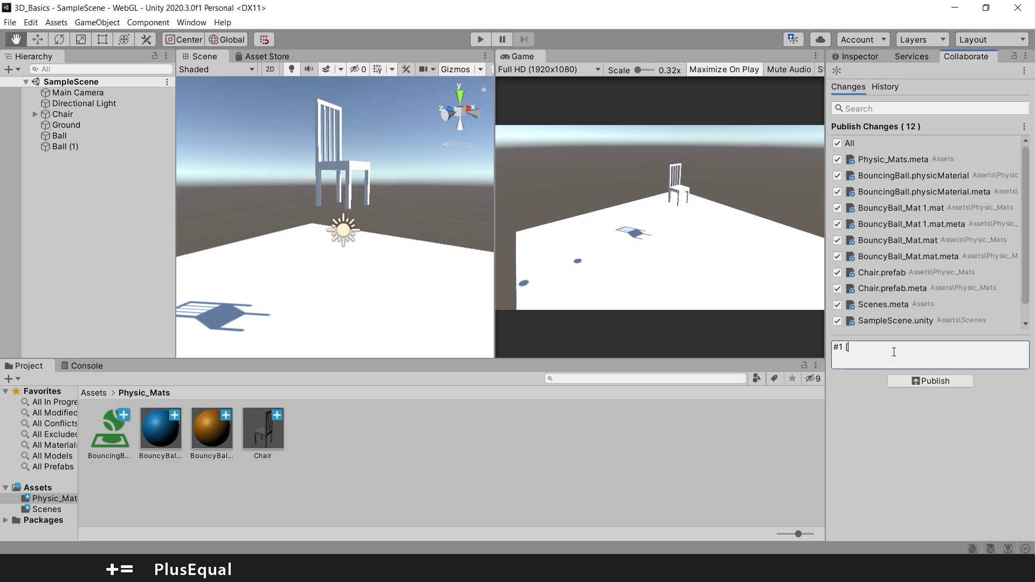
text(Program)
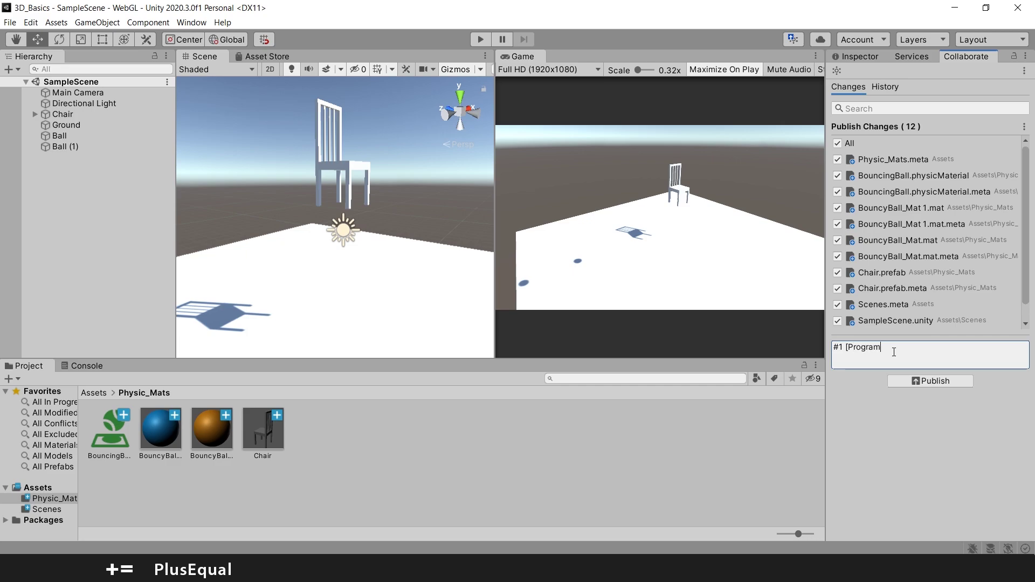
key(BackSpace)
key(BackSpace)
key(BackSpace)
key(BackSpace)
key(BackSpace)
key(BackSpace)
key(BackSpace)
key(BackSpace)
text(- First commit)
click(924, 383)
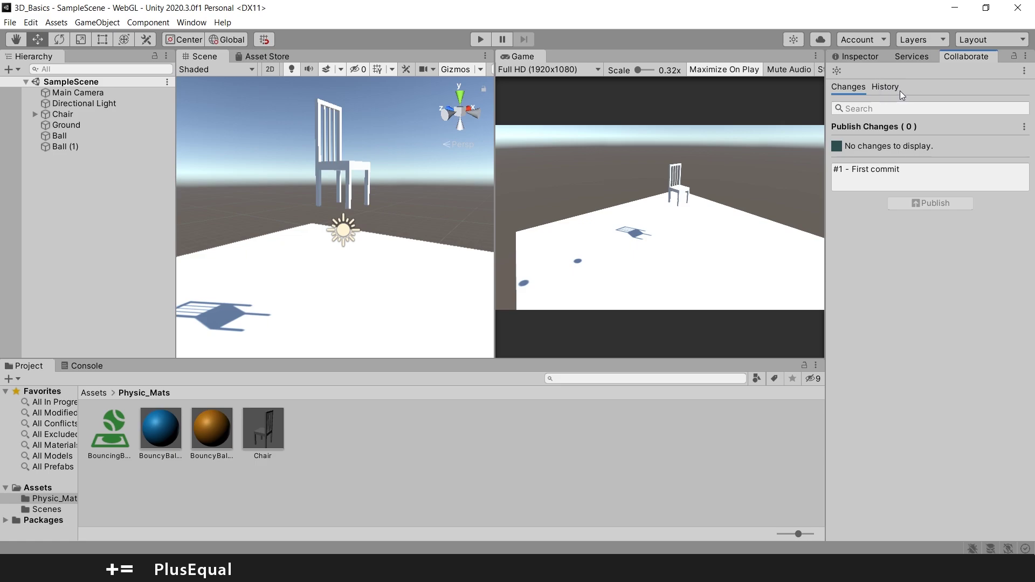
Duplicate the Chair prefab with Ctrl+D, creating a Chair 1 copy.
click(257, 438)
key(ctrl+d)
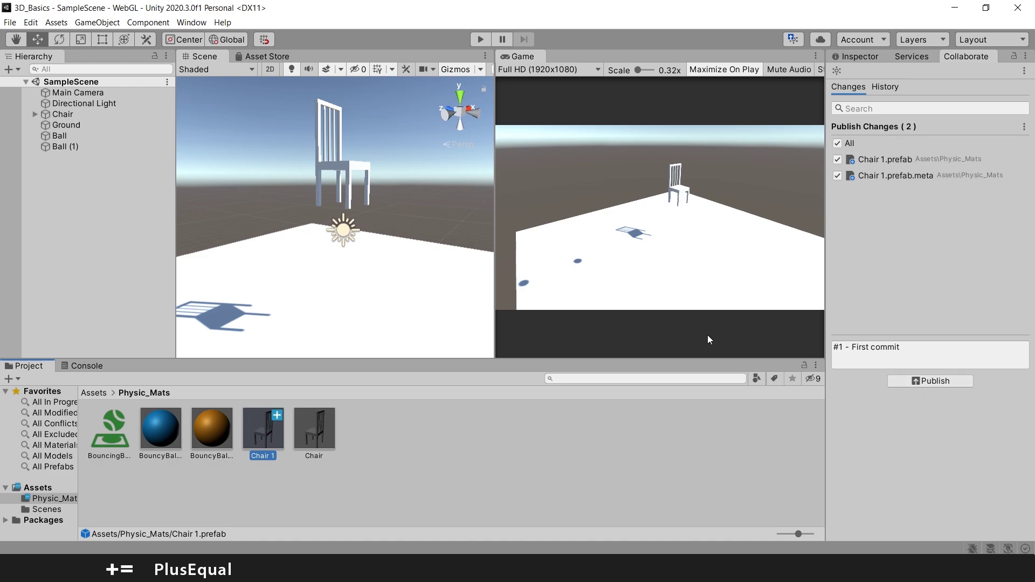
click(844, 357)
Discard the two pending Chair 1.prefab changes from Collaborate's toggled changes.
click(968, 57)
click(1022, 126)
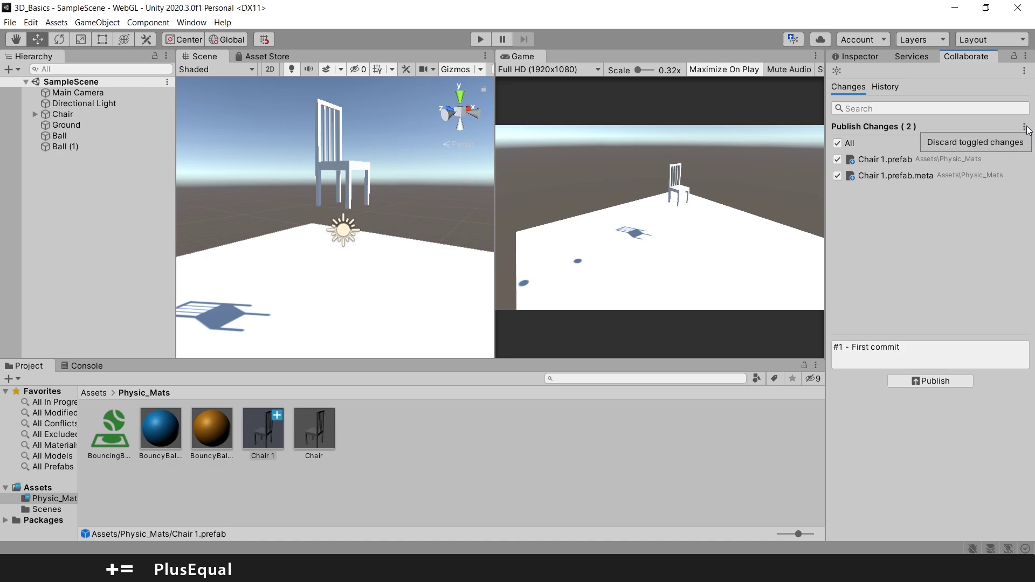
click(963, 142)
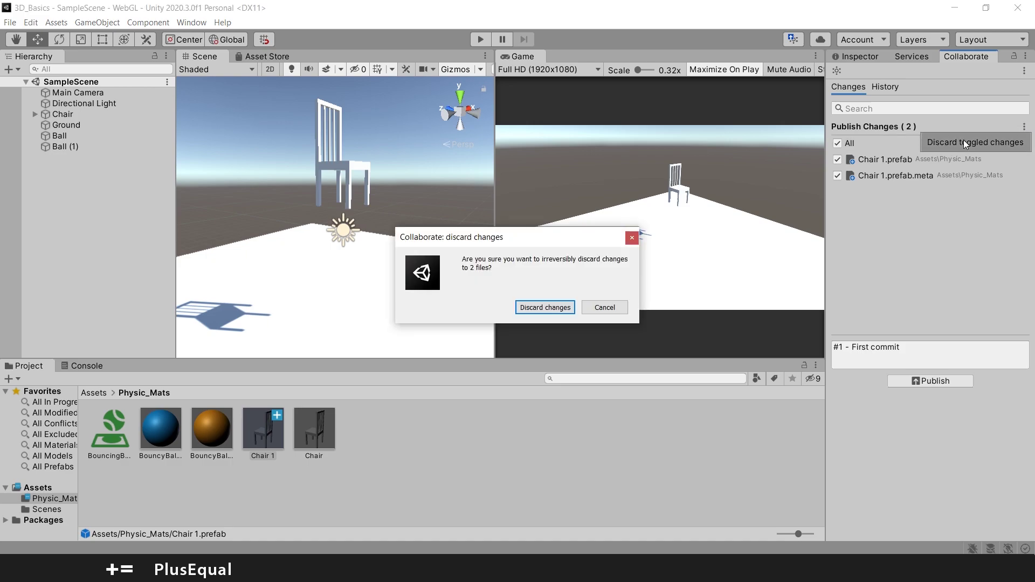
click(545, 307)
click(278, 439)
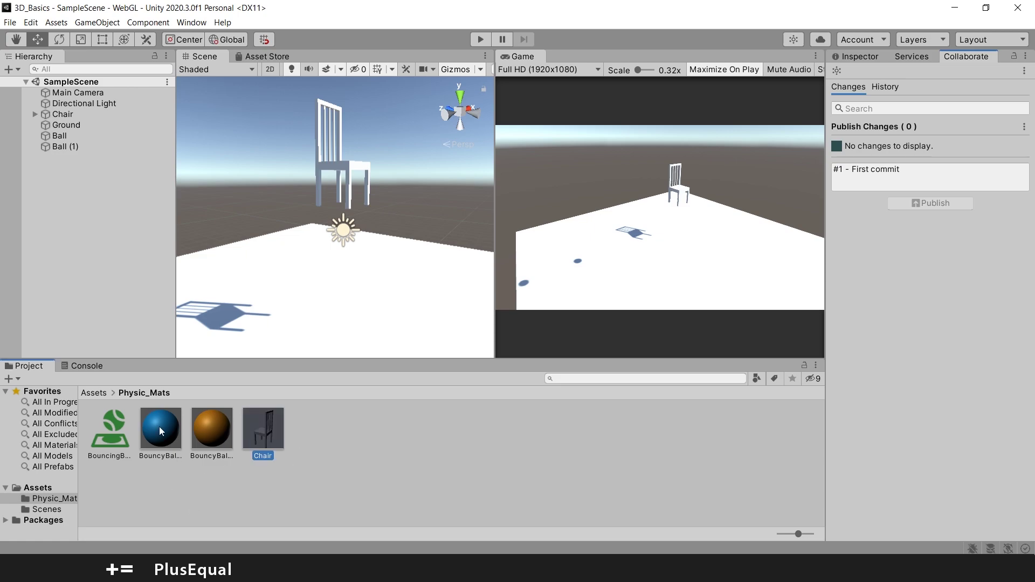
click(300, 441)
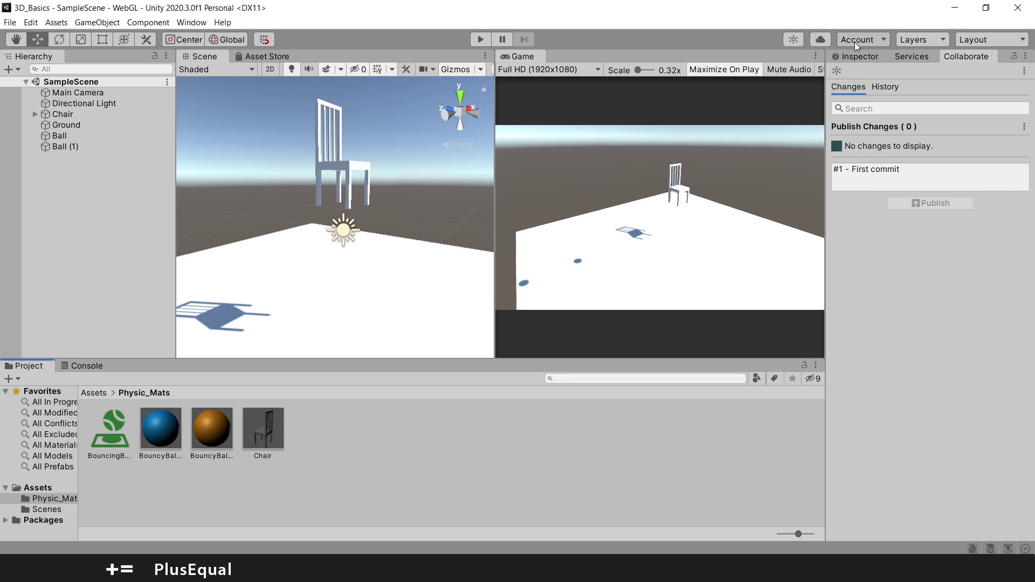
On the Dashboard, browse 3D_Basics Collaborate assets down to Assets > Physic_Mats.
click(912, 56)
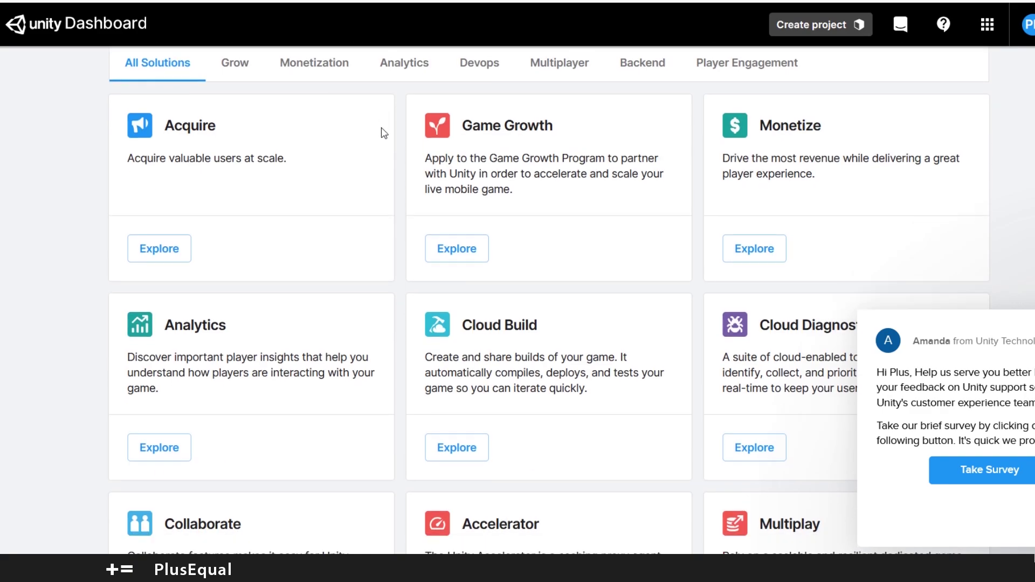
click(171, 422)
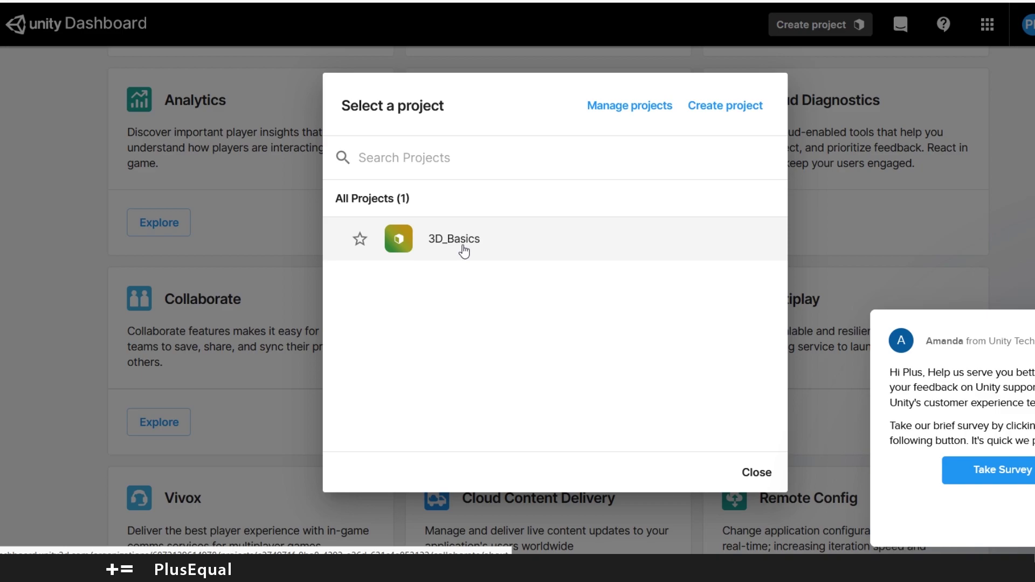
click(486, 249)
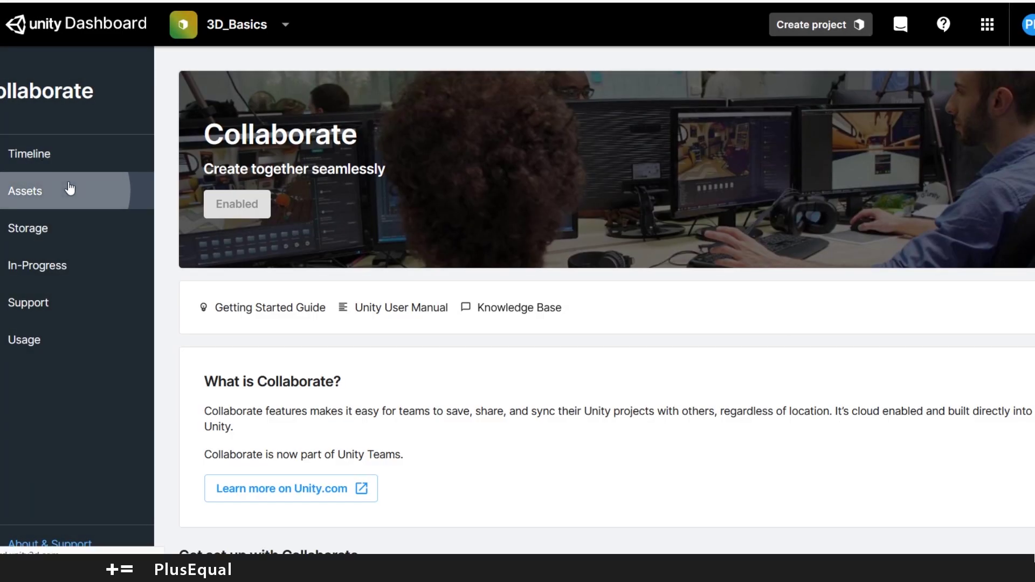
click(65, 190)
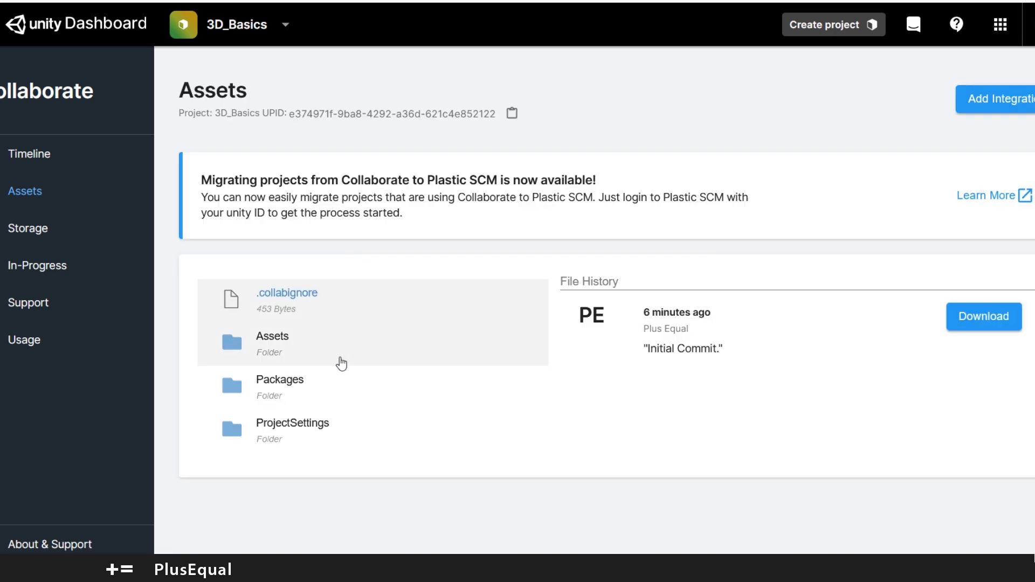
click(303, 353)
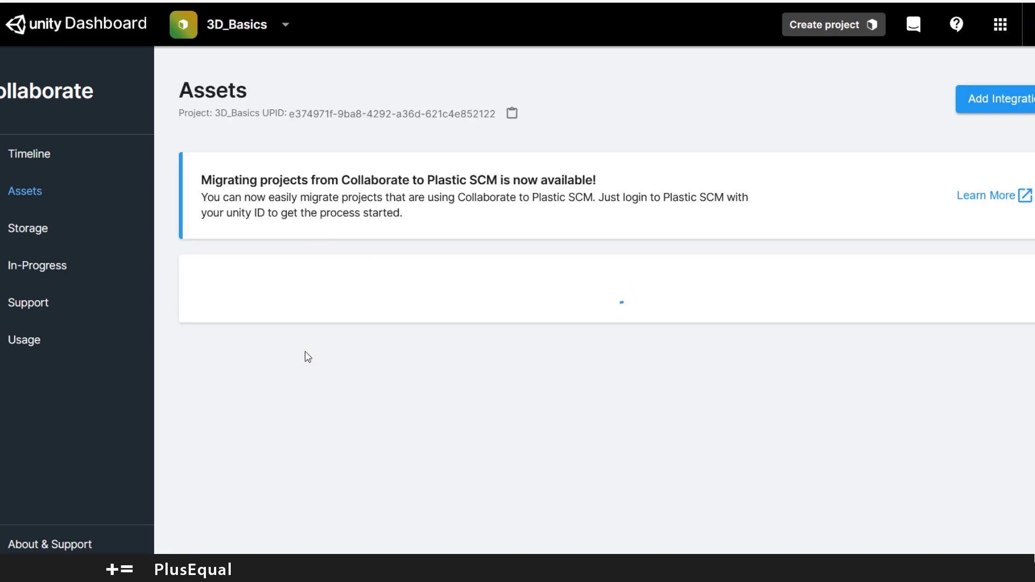
click(318, 326)
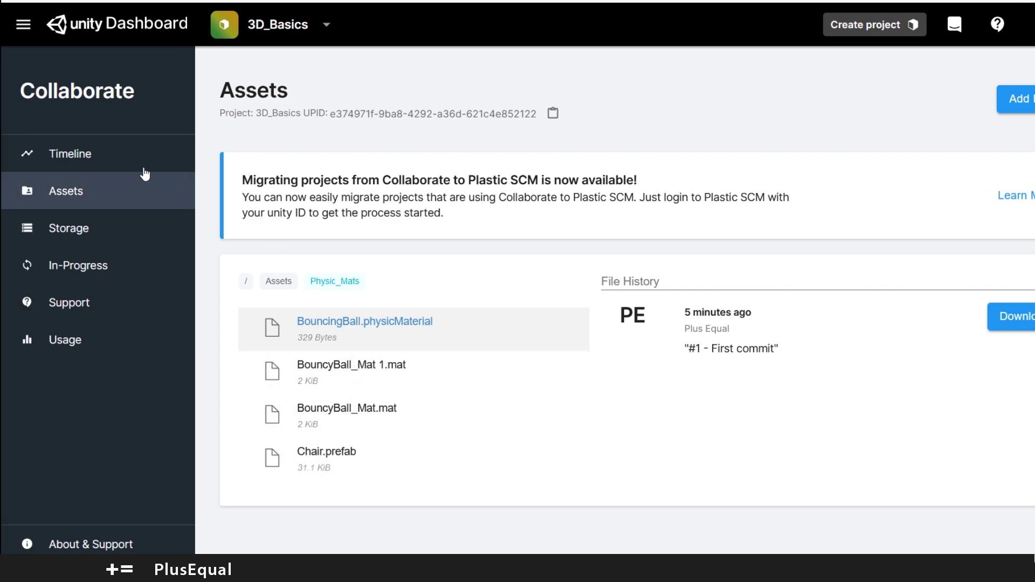
Go from the dashboard menu to PlusEqual's organization page and list all Members & Groups.
click(23, 24)
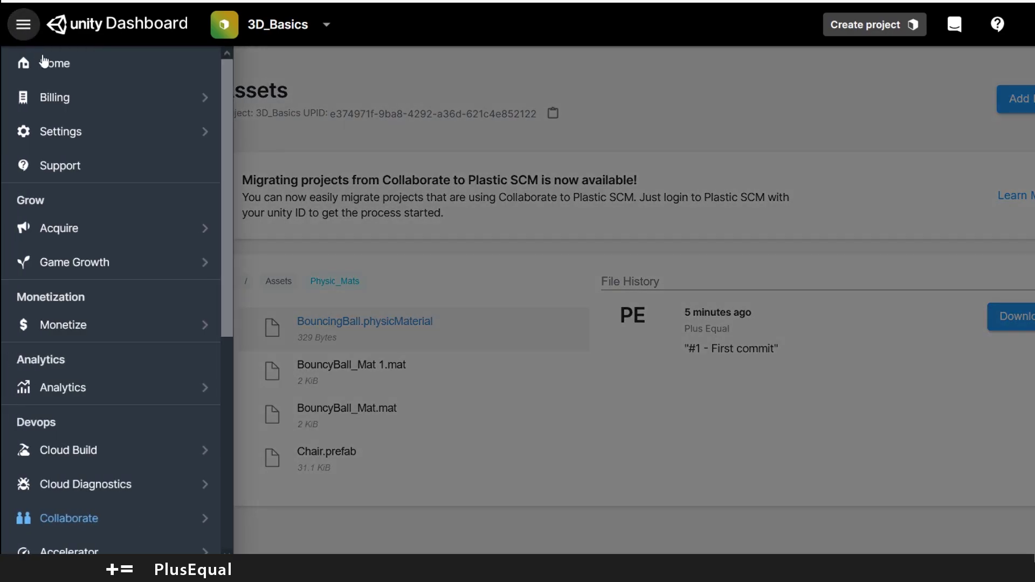
mouse_move(162, 133)
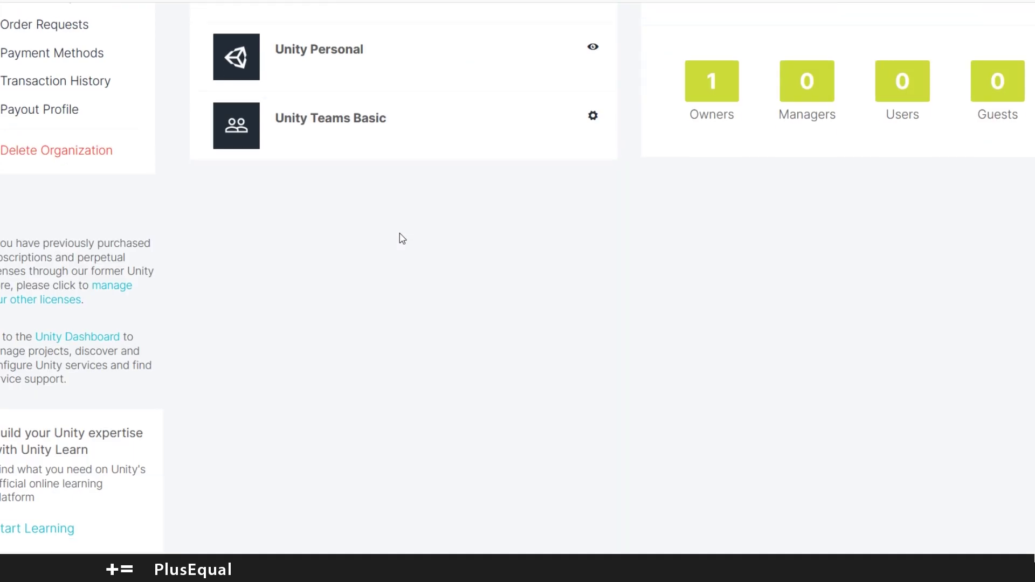
scroll(406, 223, up, 10)
scroll(376, 231, down, 4)
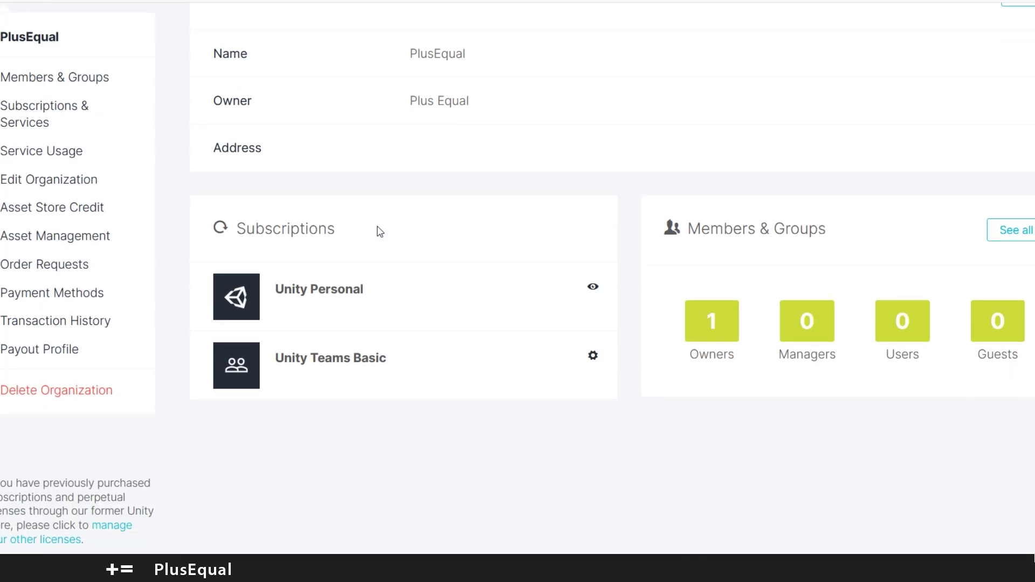
scroll(380, 232, up, 5)
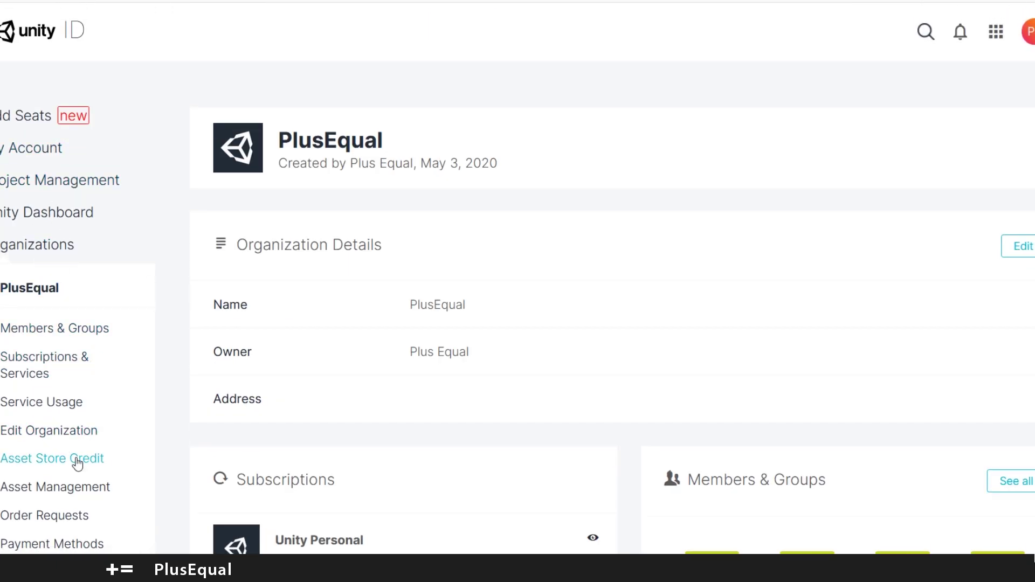
scroll(485, 301, down, 5)
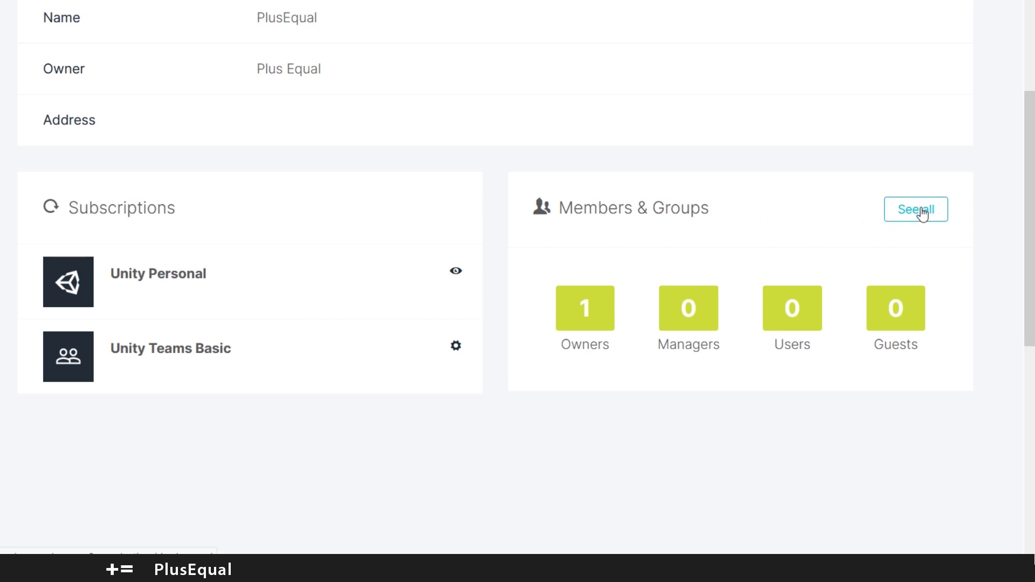
click(923, 211)
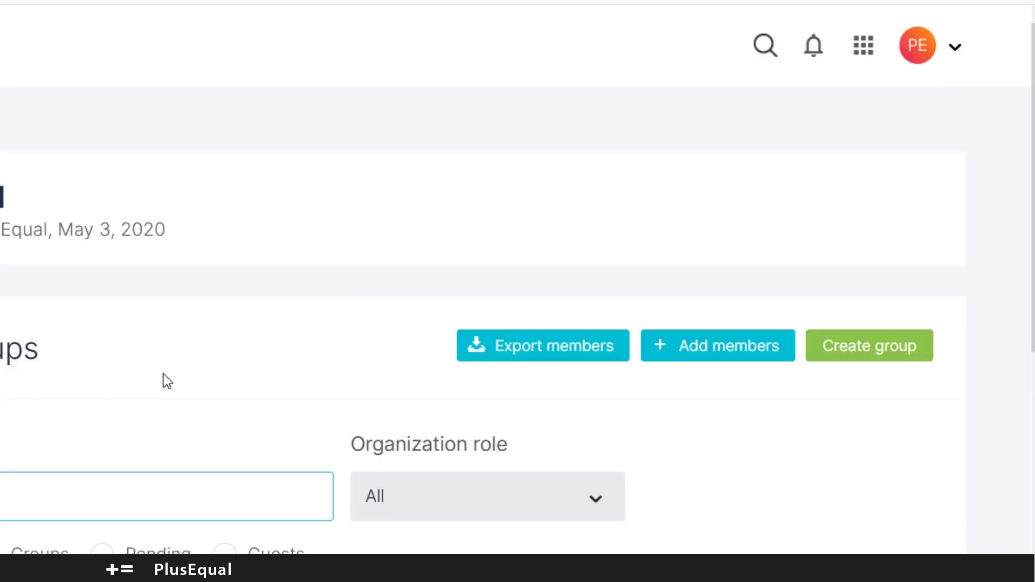
Open the Add members invite form, leaving emails empty and the organization role as user.
click(736, 354)
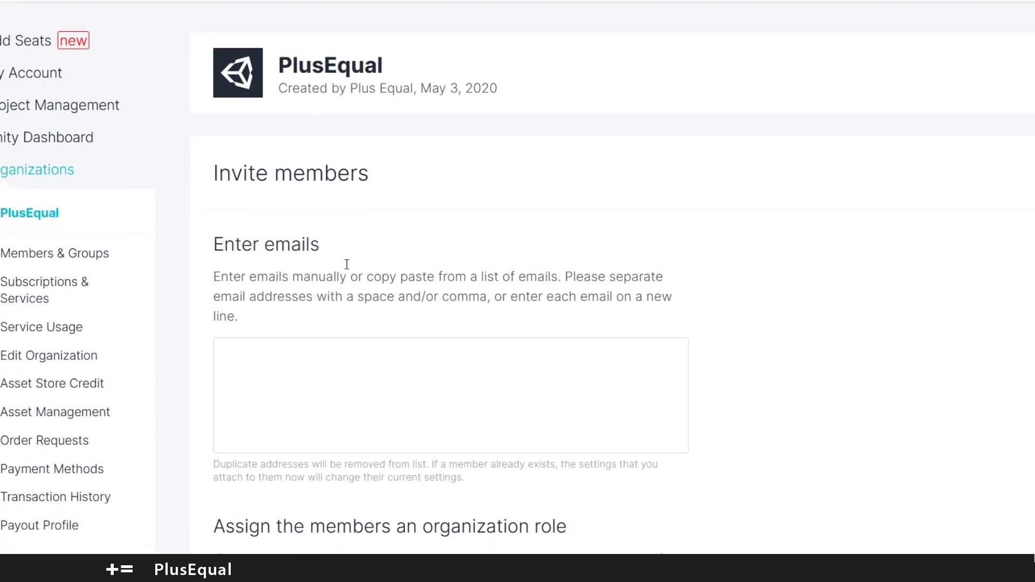
scroll(280, 302, down, 3)
click(290, 272)
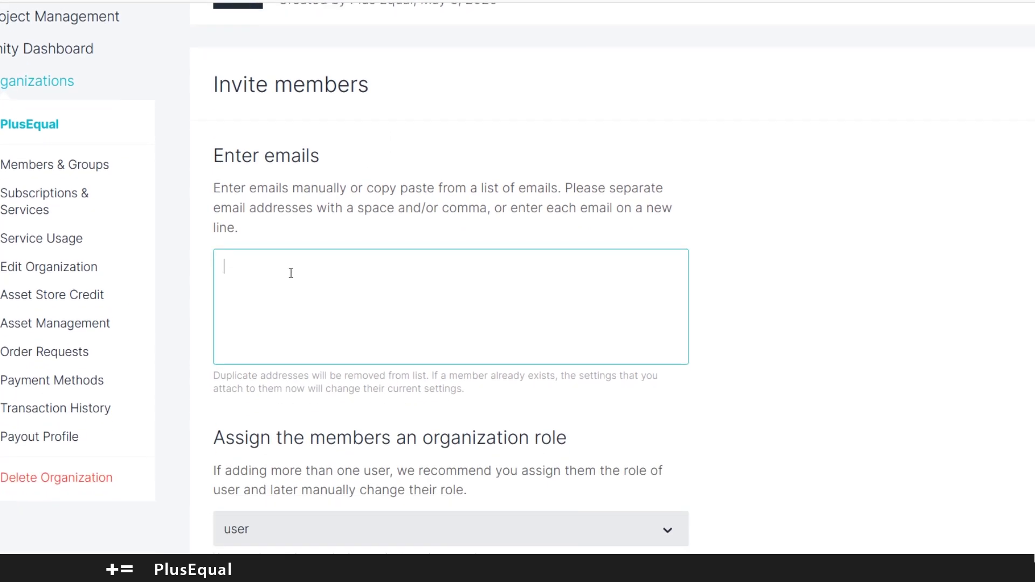
scroll(294, 237, down, 2)
scroll(300, 200, down, 4)
click(313, 202)
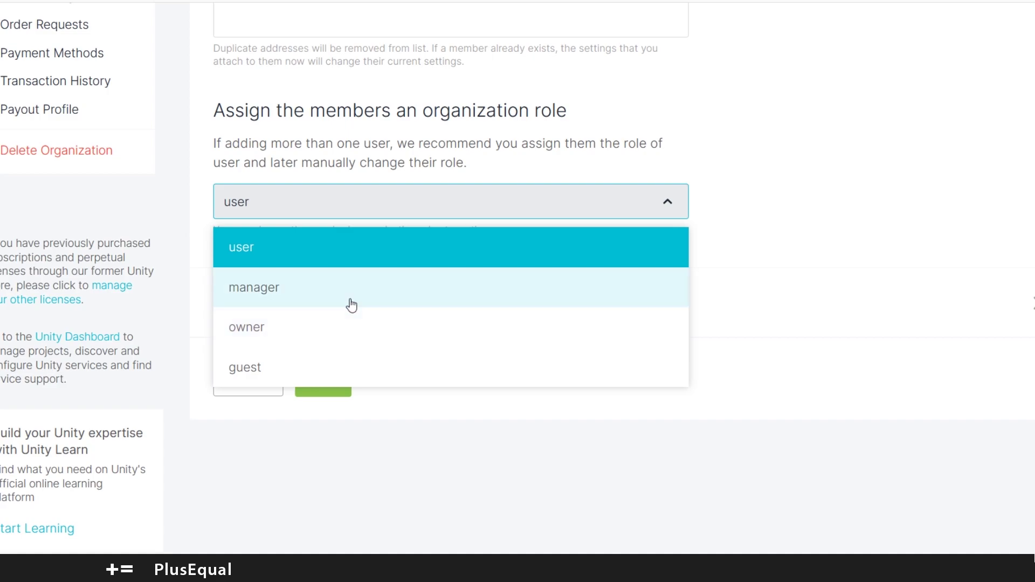
click(847, 280)
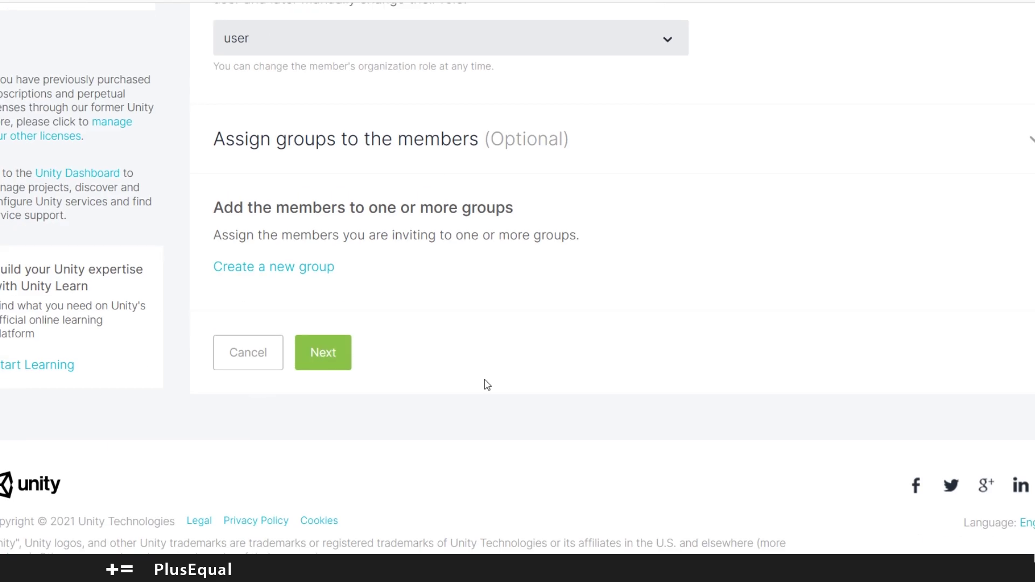
scroll(394, 365, up, 6)
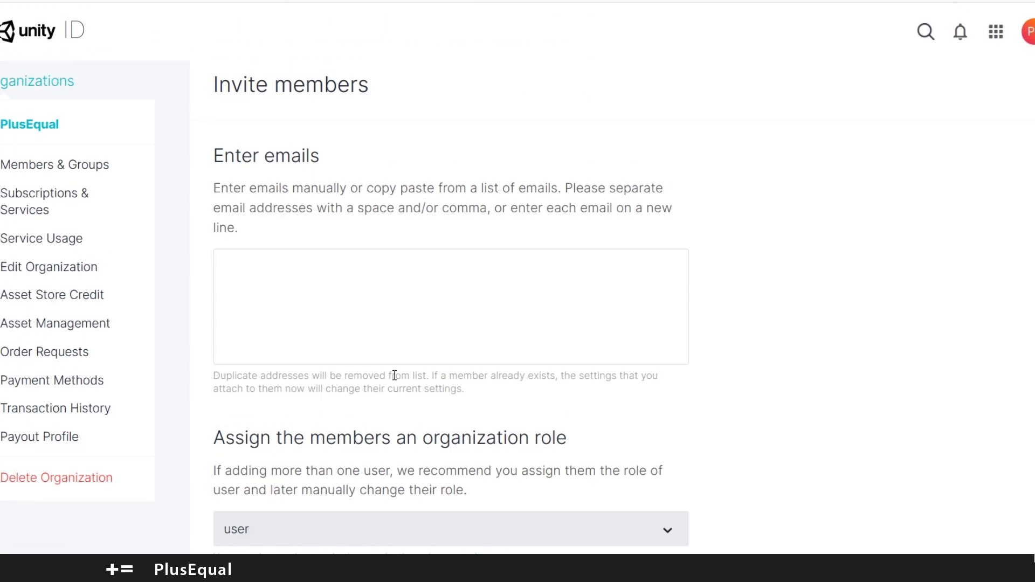
scroll(589, 418, up, 3)
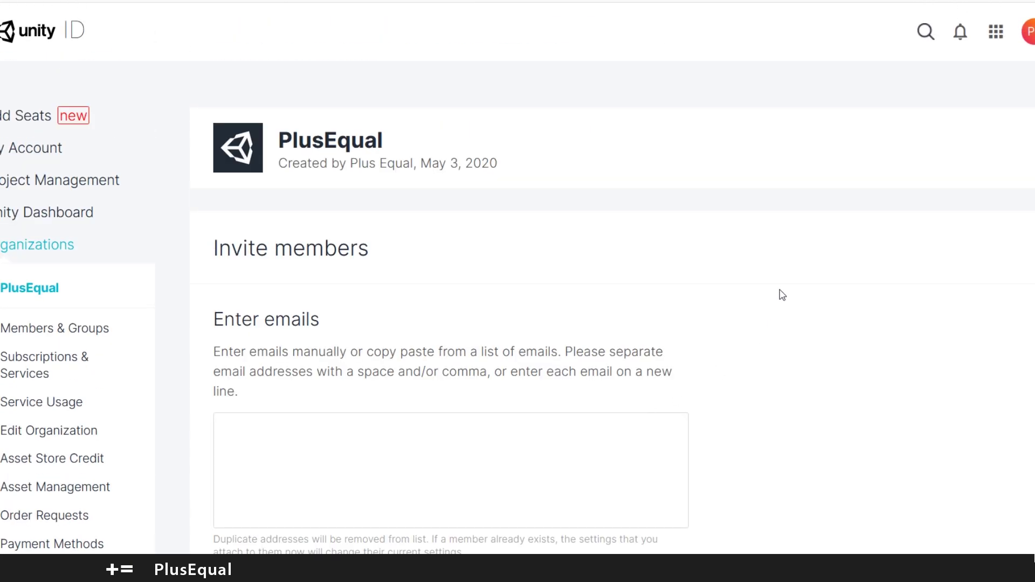